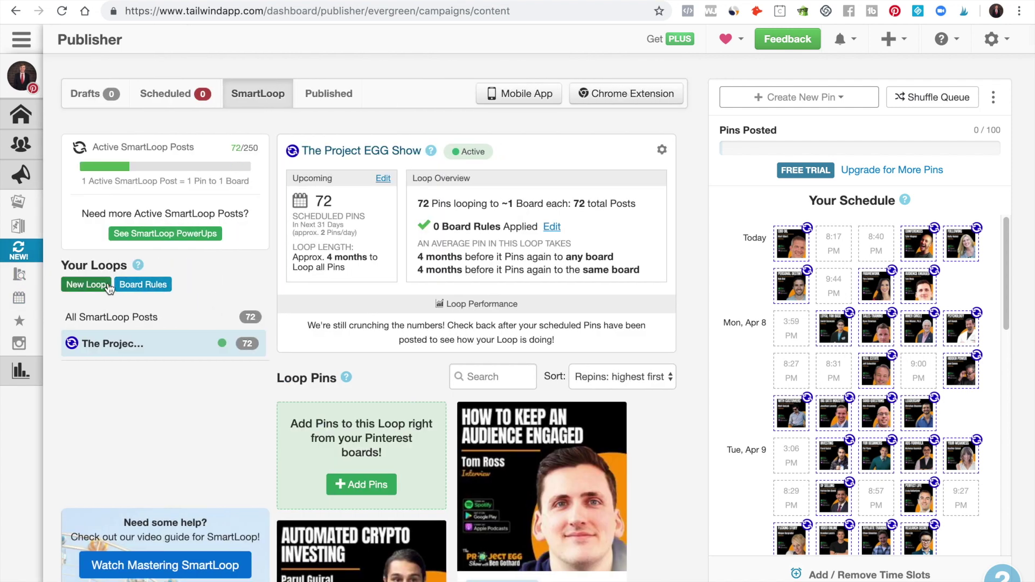
# - Create a new evergreen loop named 'Test' with Entrepreneurship as its default board
pyautogui.click(95, 286)
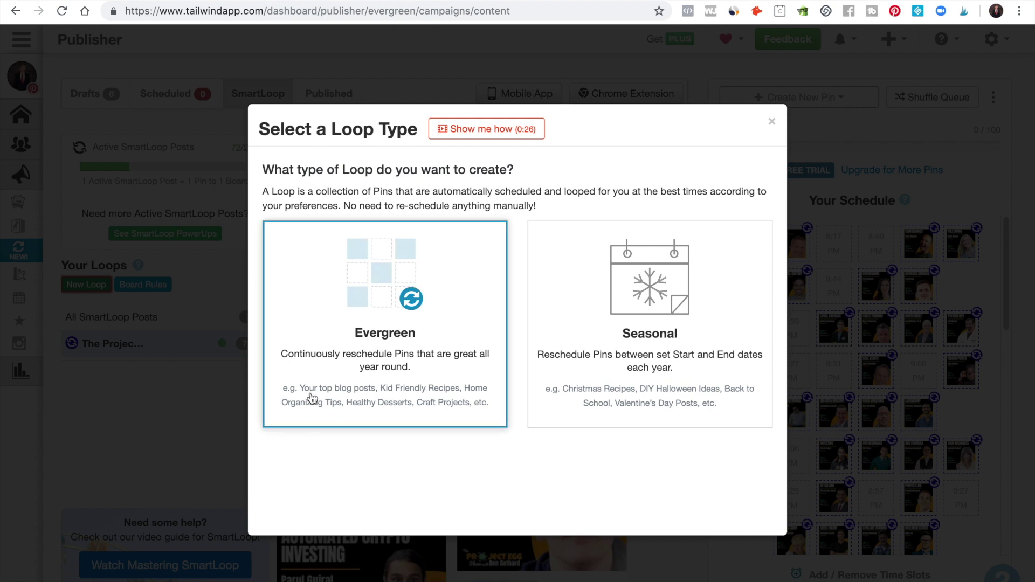
pyautogui.click(385, 300)
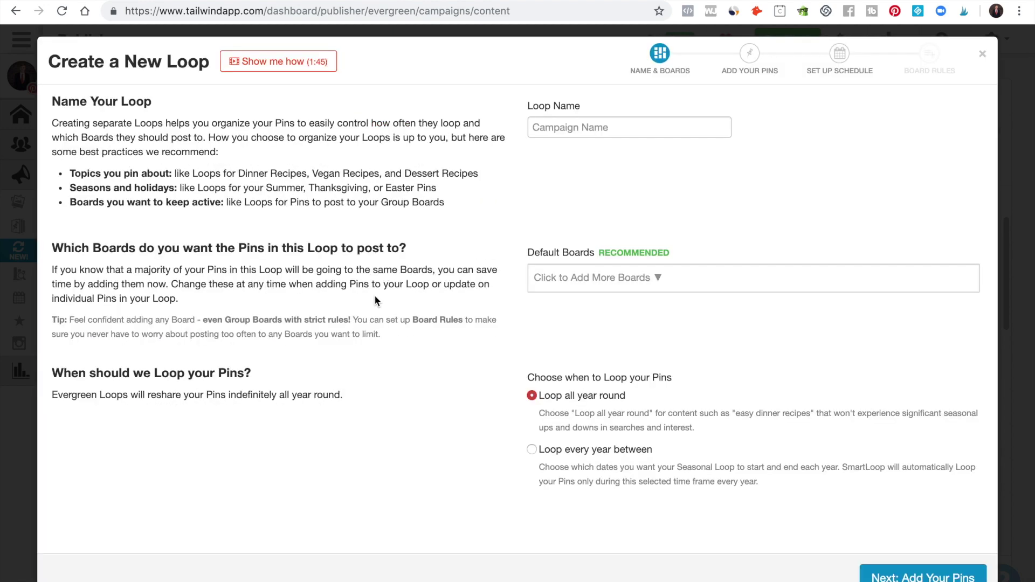
pyautogui.click(569, 115)
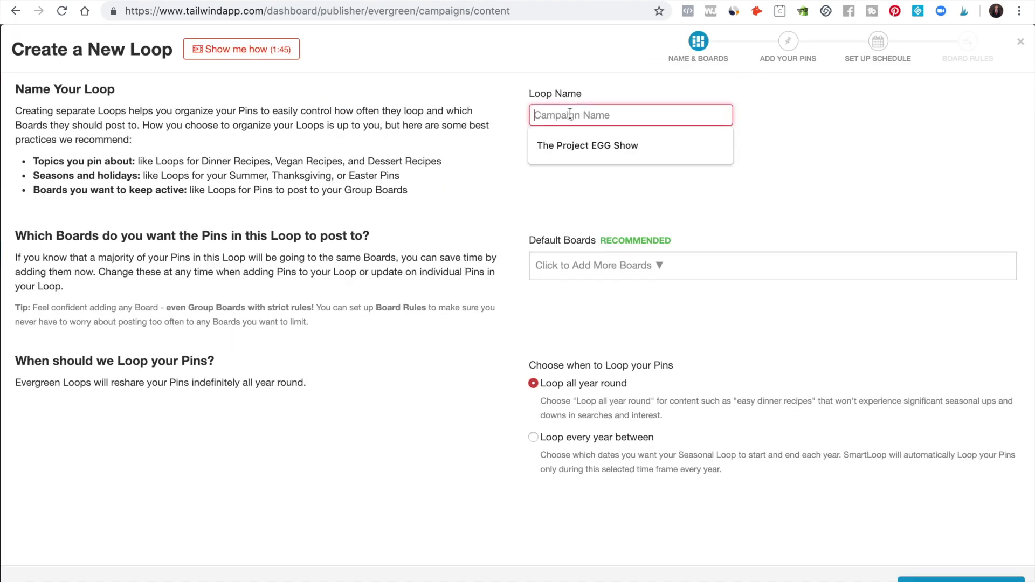
pyautogui.write('Test')
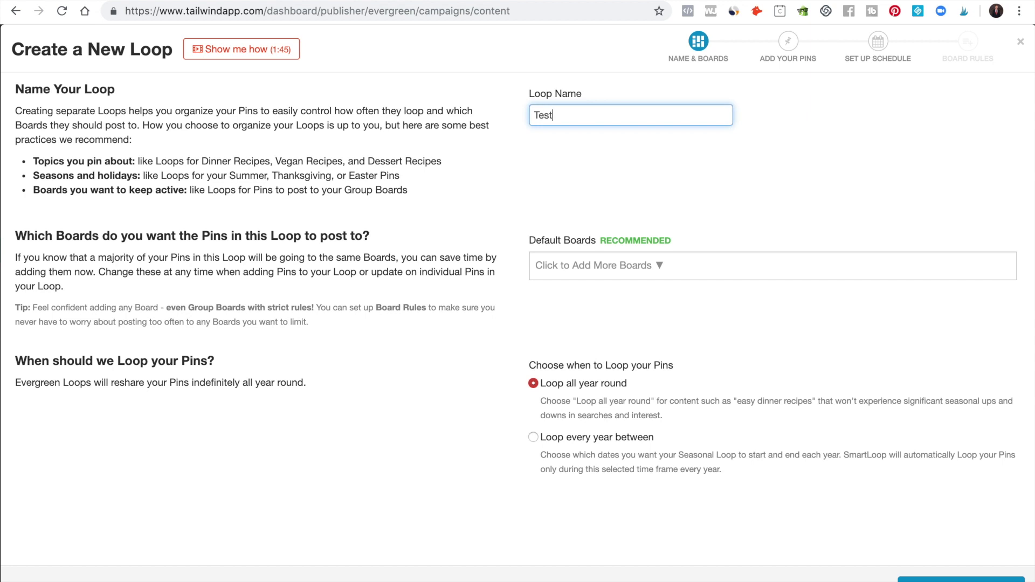
pyautogui.press('Tab')
pyautogui.click(661, 262)
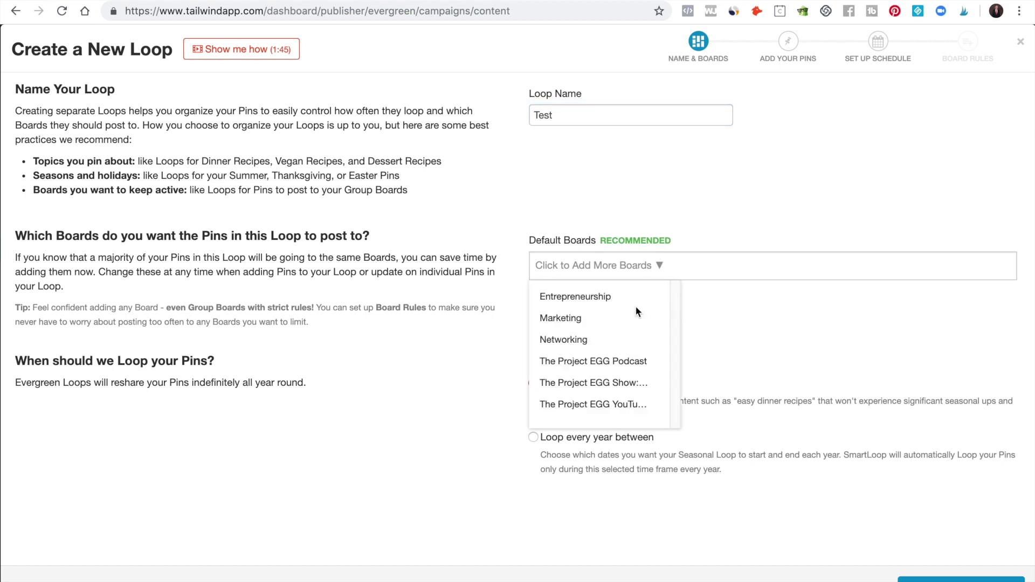
pyautogui.click(559, 295)
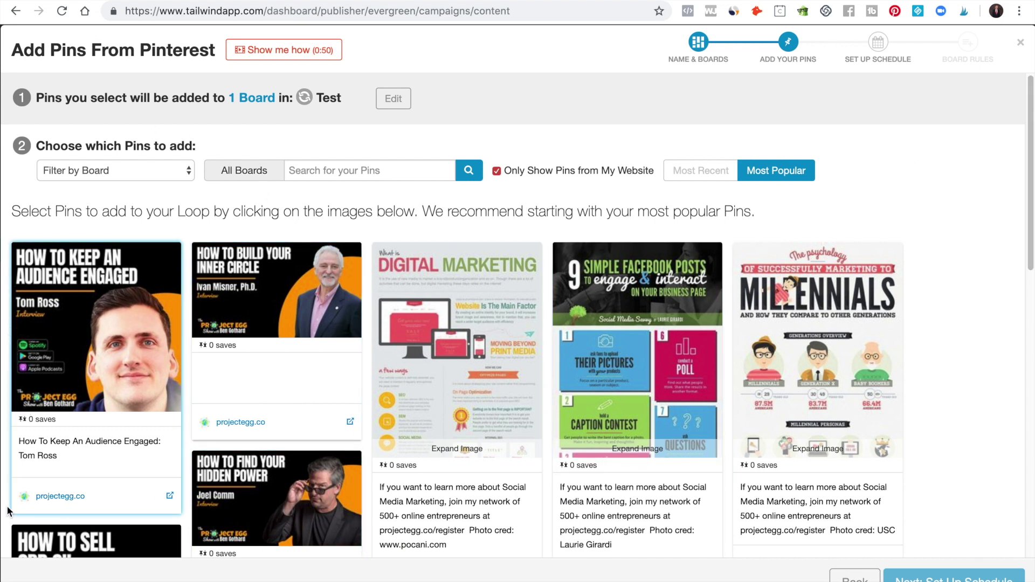
# - Filter the pin list to show only the Marketing board's pins
pyautogui.click(163, 171)
pyautogui.click(154, 193)
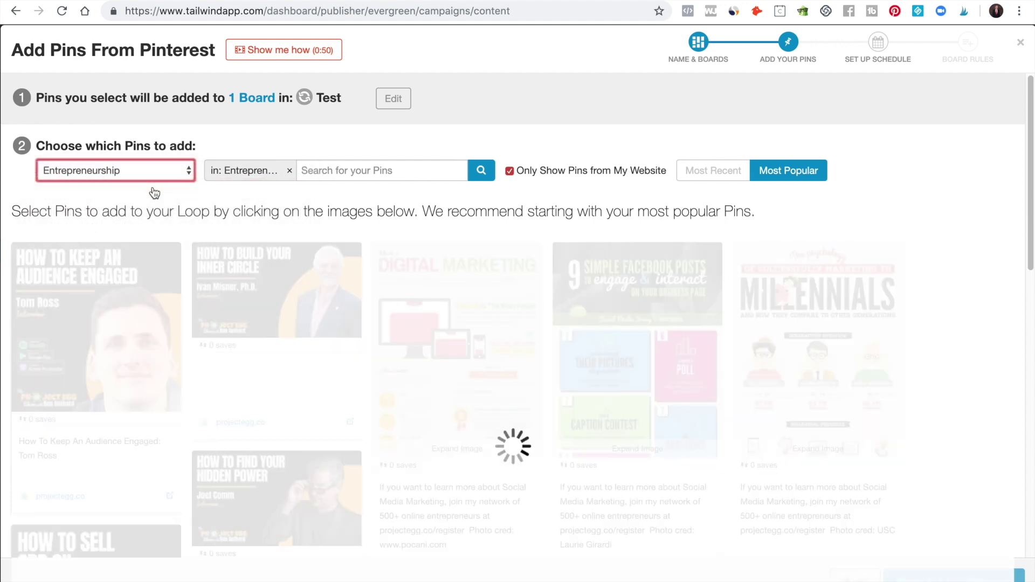
pyautogui.scroll(-2, 306, 279)
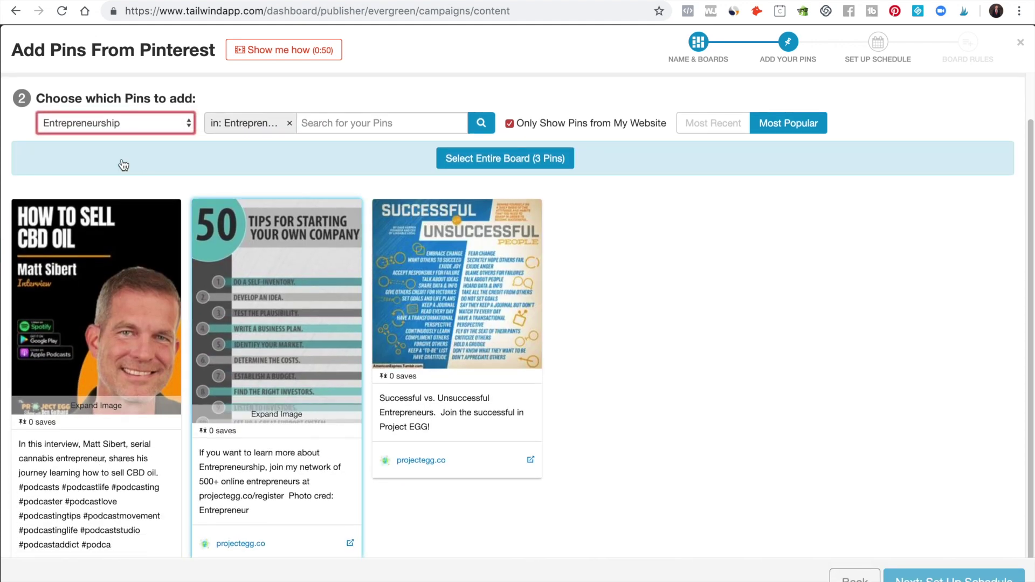
pyautogui.scroll(2, 124, 167)
pyautogui.click(134, 176)
pyautogui.press('Escape')
pyautogui.click(135, 195)
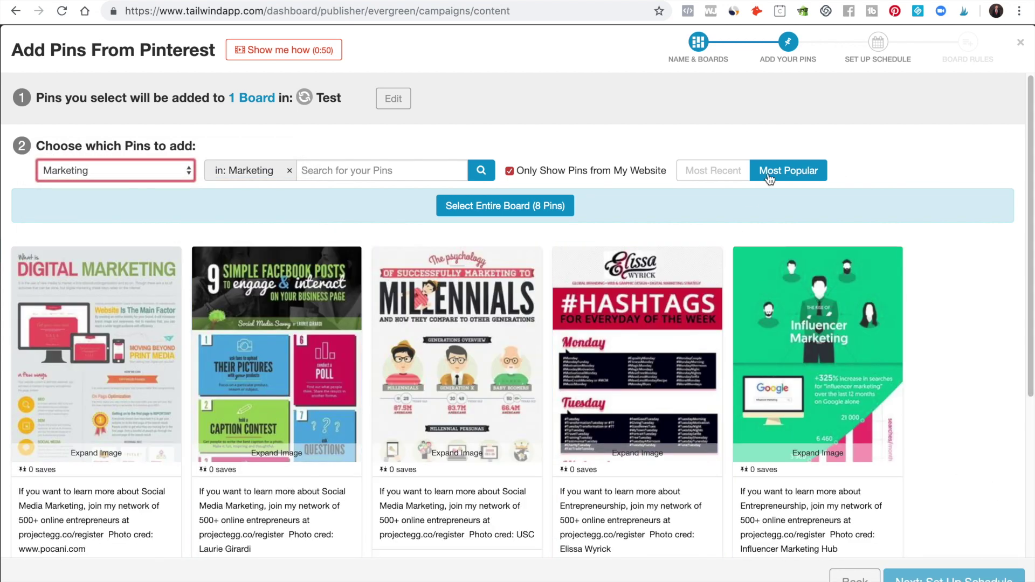
pyautogui.scroll(-8, 605, 133)
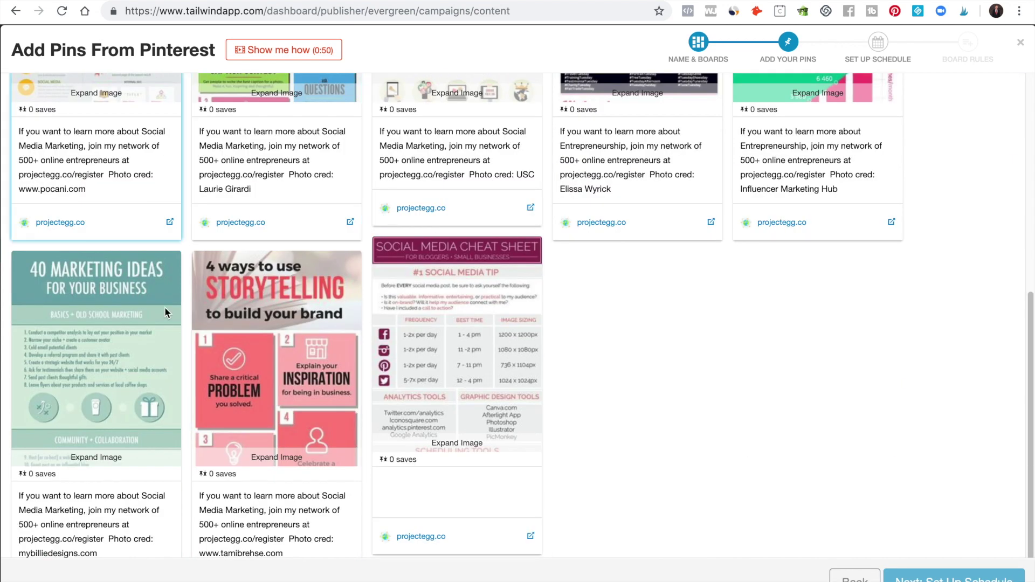
pyautogui.scroll(8, 495, 219)
pyautogui.scroll(-7, 582, 224)
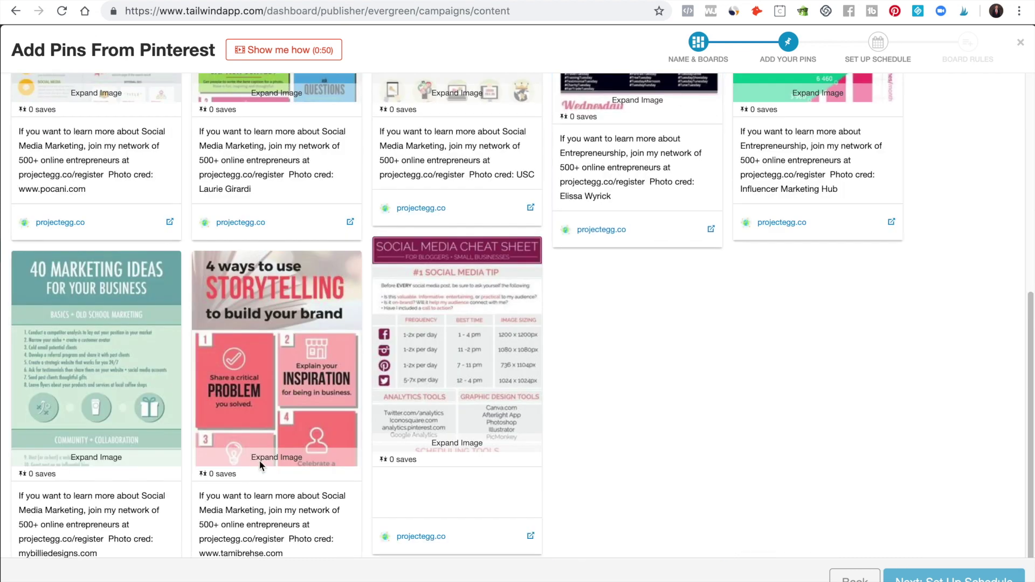
pyautogui.scroll(4, 526, 196)
pyautogui.scroll(1, 496, 111)
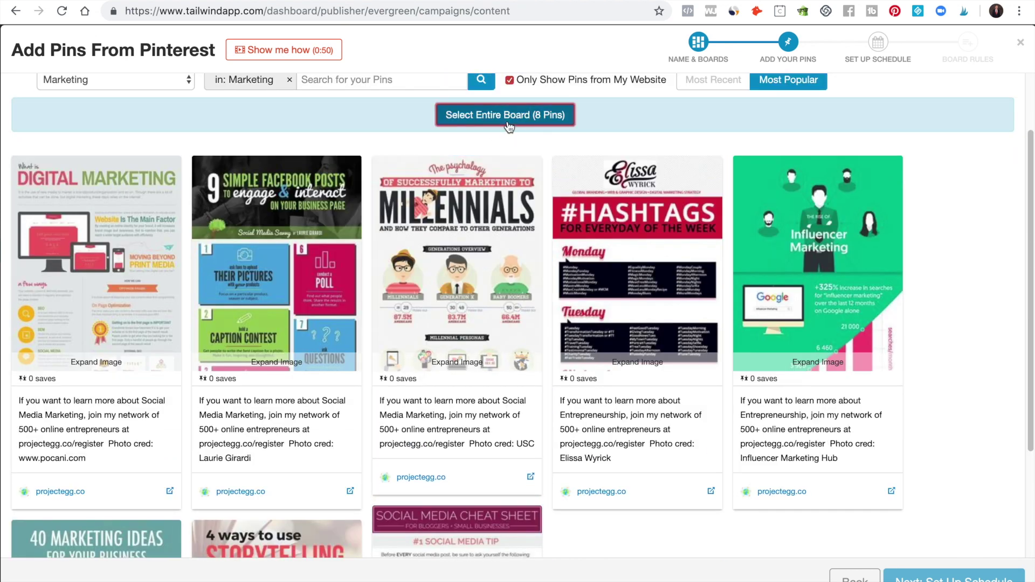
# - Try selecting the entire board including other websites' pins (77 pins), then clear the selection
pyautogui.click(508, 114)
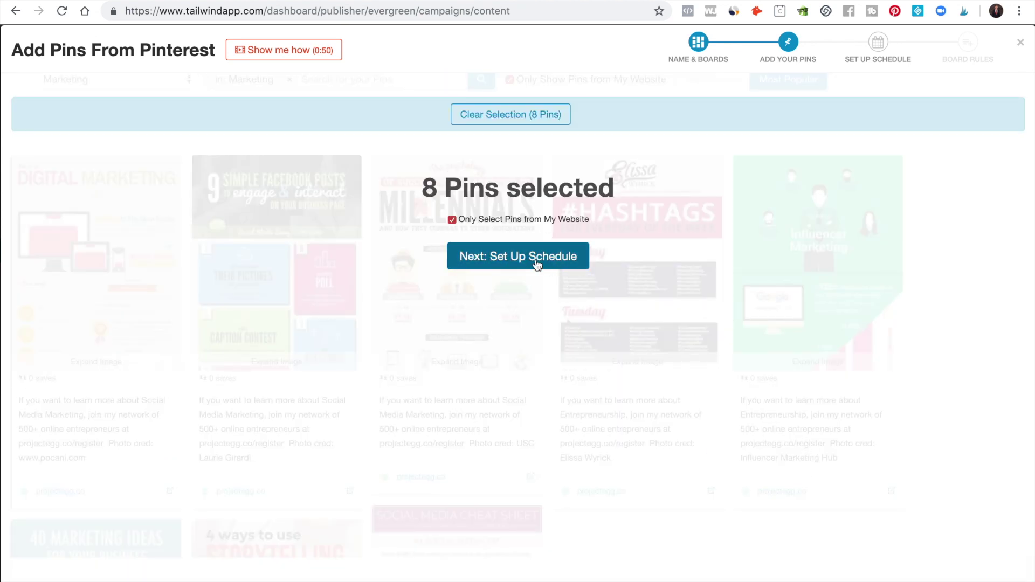
pyautogui.click(451, 220)
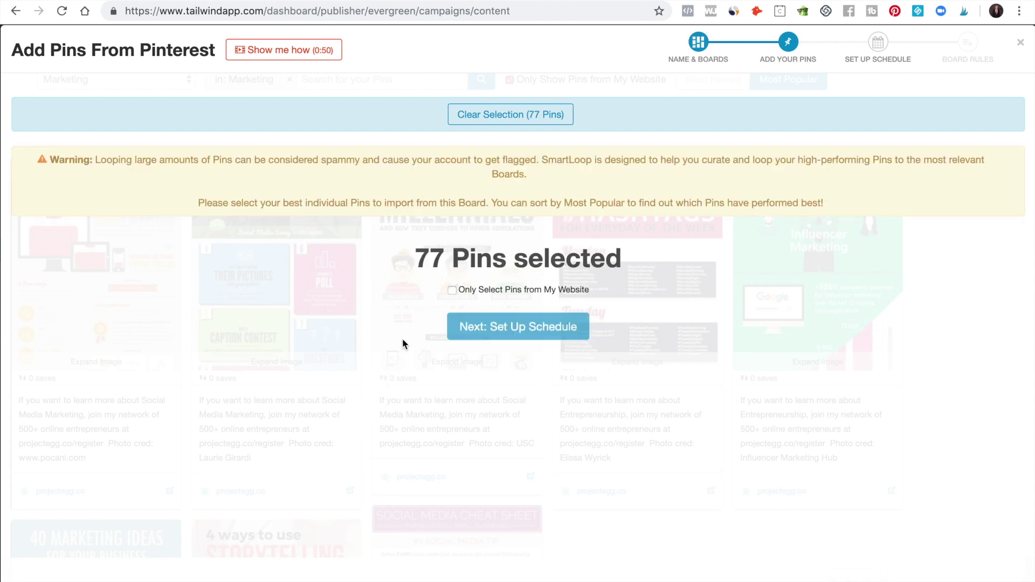
pyautogui.moveTo(411, 257); pyautogui.dragTo(635, 285)
pyautogui.moveTo(578, 368); pyautogui.dragTo(521, 376)
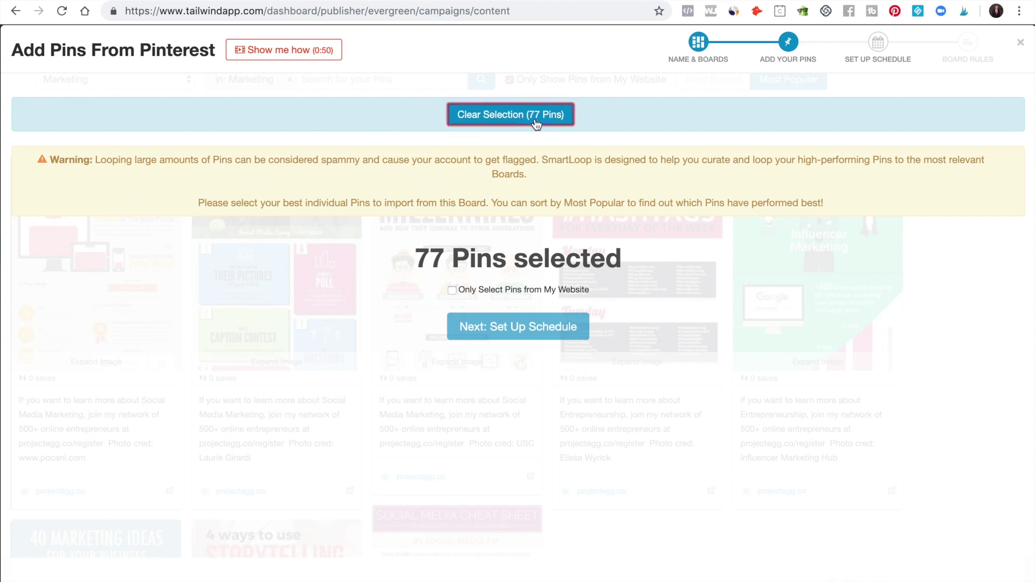
pyautogui.click(510, 114)
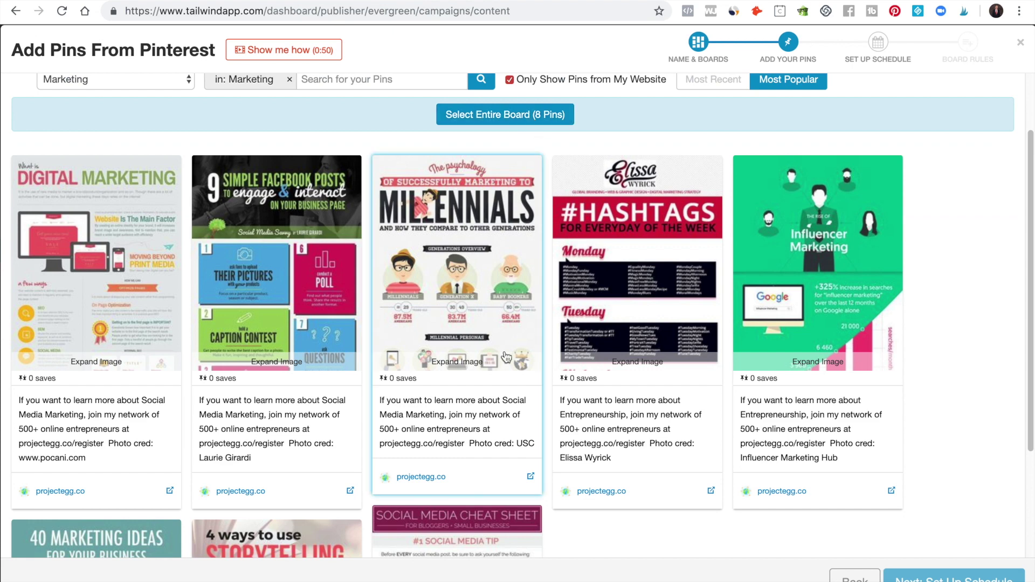
# - Include other websites' pins and select ten, from Small Business Guide to Email to 37 Email Marketing Stats
pyautogui.click(508, 80)
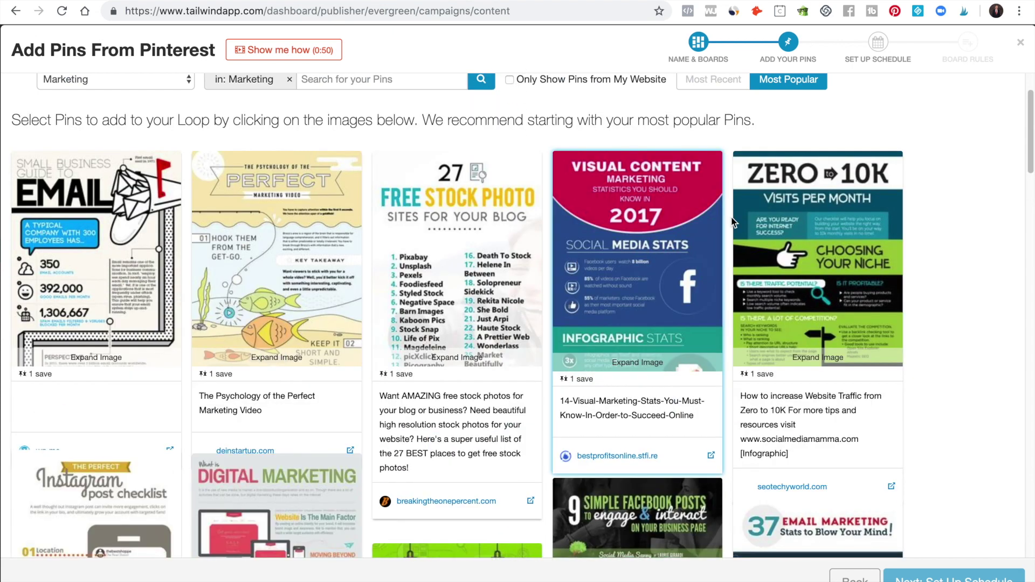
pyautogui.click(120, 312)
pyautogui.click(276, 280)
pyautogui.click(458, 270)
pyautogui.click(608, 251)
pyautogui.click(817, 259)
pyautogui.scroll(-6, 432, 323)
pyautogui.click(97, 269)
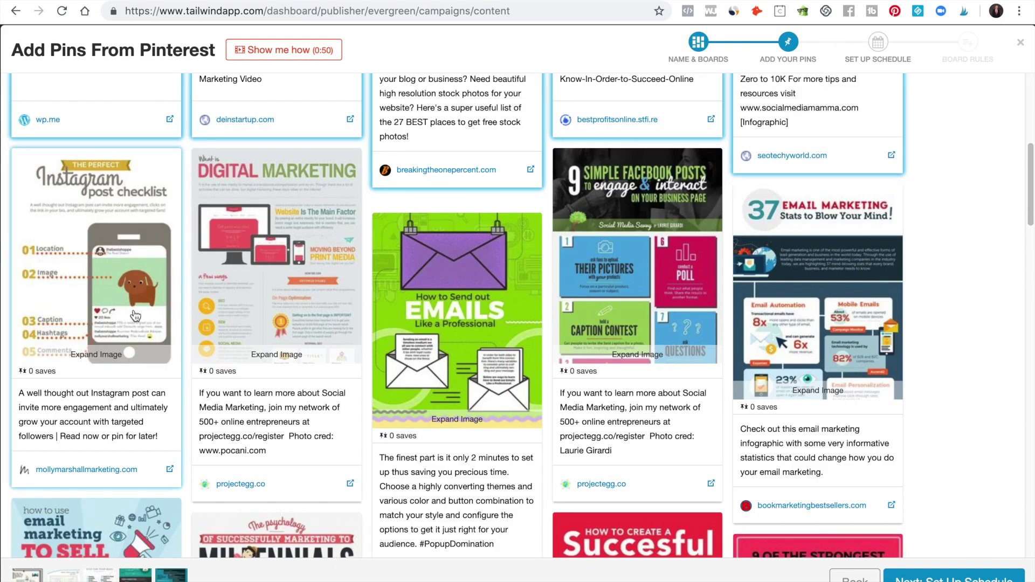
pyautogui.click(279, 322)
pyautogui.click(457, 318)
pyautogui.click(637, 280)
pyautogui.click(818, 302)
# - Select ten more pins, from 9 of the Strongest Words through B2B vs B2C SEO and Instagram
pyautogui.scroll(-4, 817, 377)
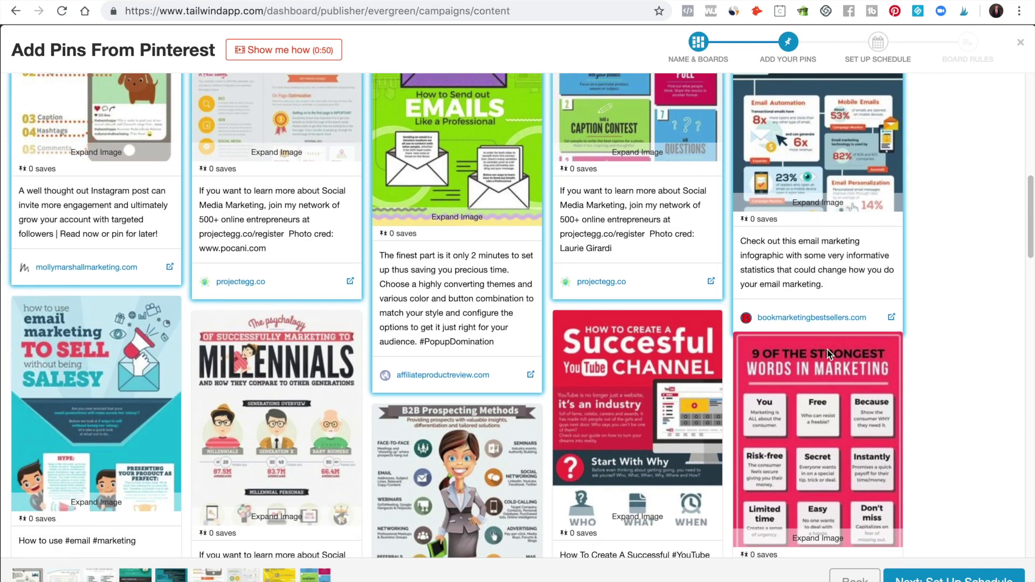
pyautogui.click(818, 402)
pyautogui.click(637, 420)
pyautogui.click(457, 475)
pyautogui.click(276, 431)
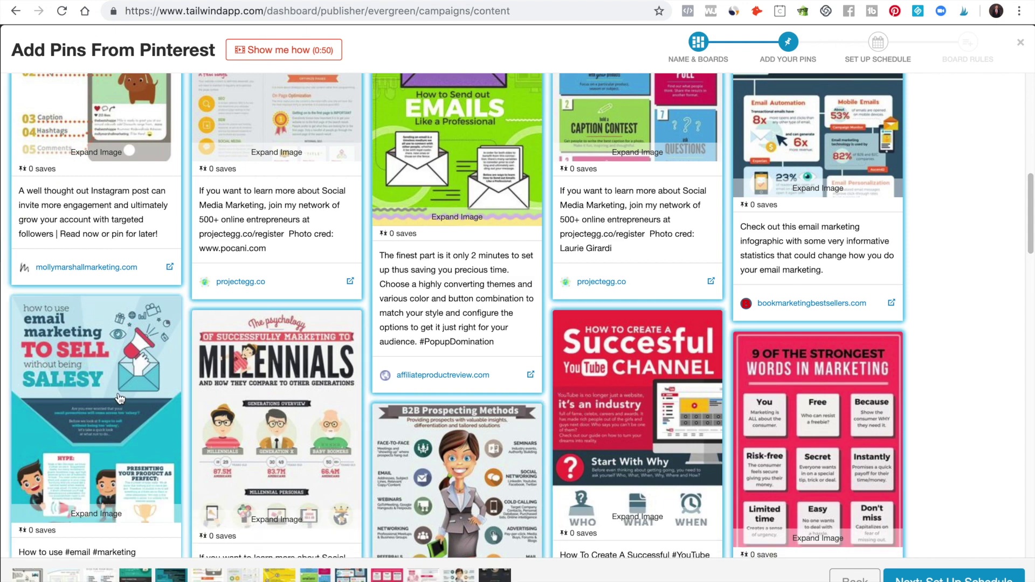
pyautogui.click(95, 404)
pyautogui.scroll(-7, 133, 405)
pyautogui.click(108, 351)
pyautogui.click(276, 350)
pyautogui.click(457, 404)
pyautogui.click(696, 317)
pyautogui.click(817, 334)
# - Select ten more pins, from Newsletter and Content Marketing to the YouTube channel infographic
pyautogui.scroll(-8, 818, 334)
pyautogui.click(759, 350)
pyautogui.click(637, 242)
pyautogui.click(512, 293)
pyautogui.click(275, 269)
pyautogui.click(96, 227)
pyautogui.scroll(-2, 120, 388)
pyautogui.click(120, 388)
pyautogui.click(314, 392)
pyautogui.click(457, 458)
pyautogui.click(638, 404)
pyautogui.click(817, 410)
# - Select the final pins, Hashtags for every day through Modern Marketer, and continue to scheduling
pyautogui.scroll(-7, 818, 410)
pyautogui.click(813, 399)
pyautogui.click(638, 372)
pyautogui.click(457, 448)
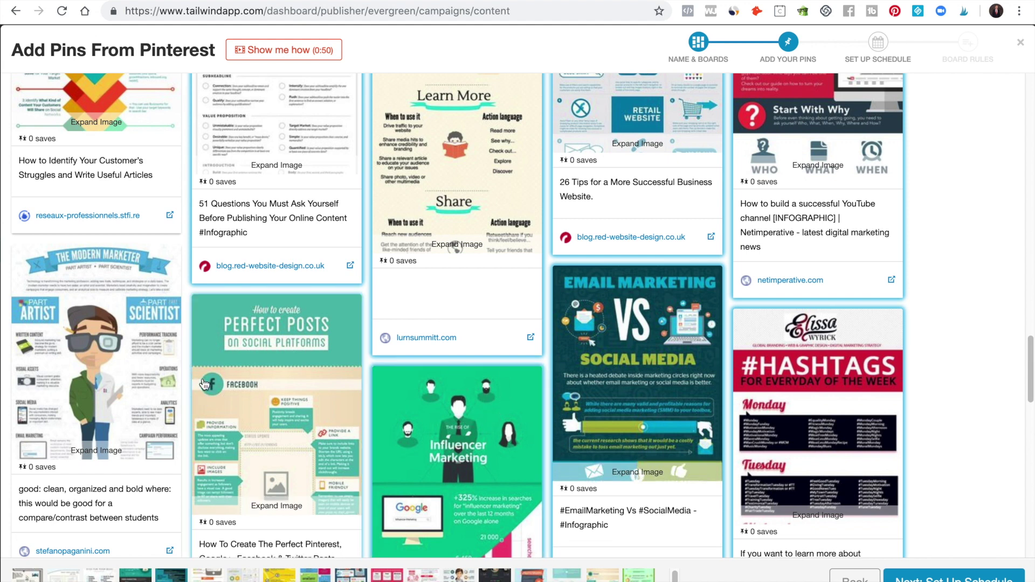
pyautogui.click(275, 410)
pyautogui.click(153, 359)
pyautogui.scroll(15, 954, 243)
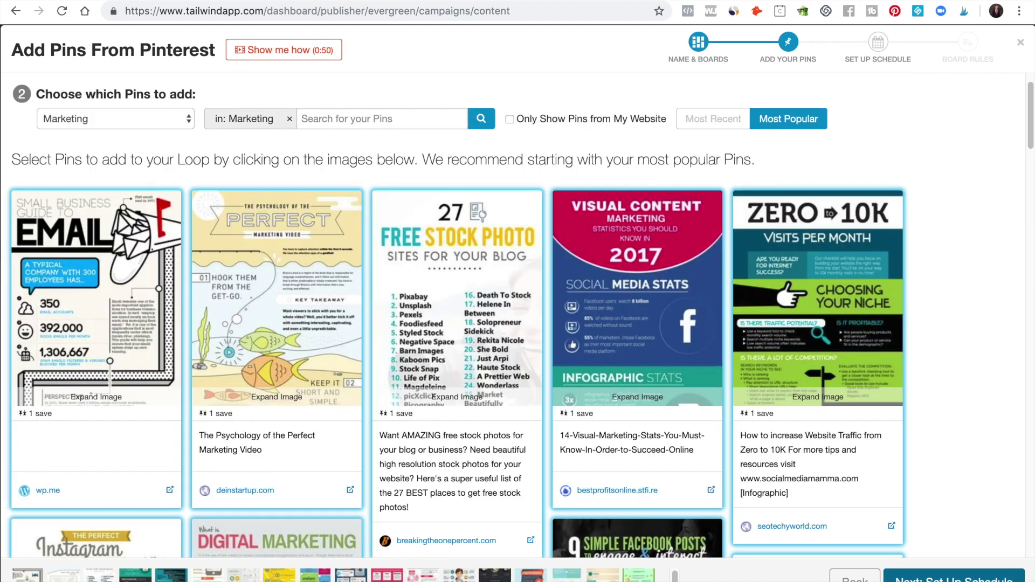
pyautogui.click(954, 578)
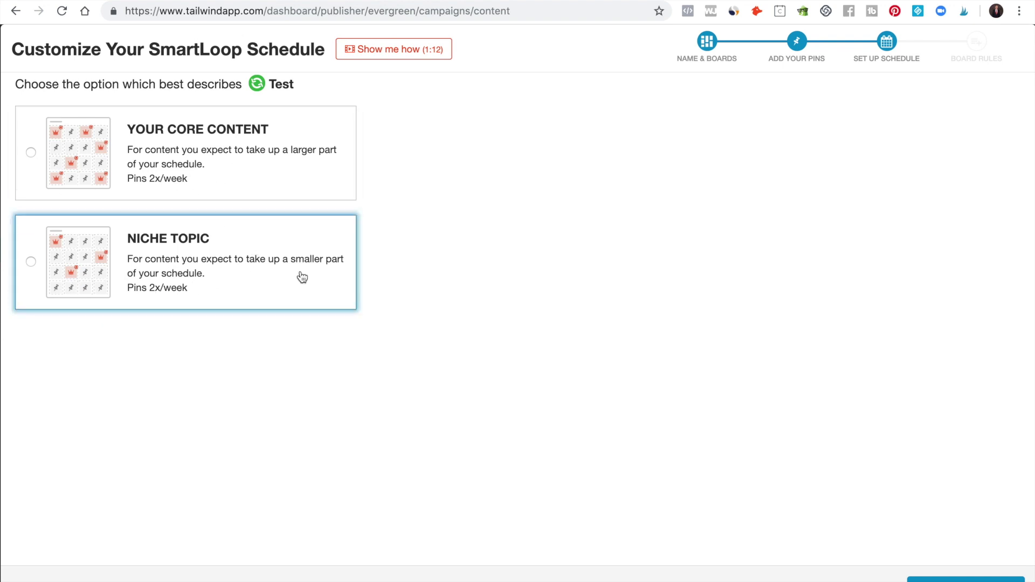
# - Choose Core Content, then save a custom schedule of 30 pins per day with a 100-day board wait
pyautogui.click(274, 144)
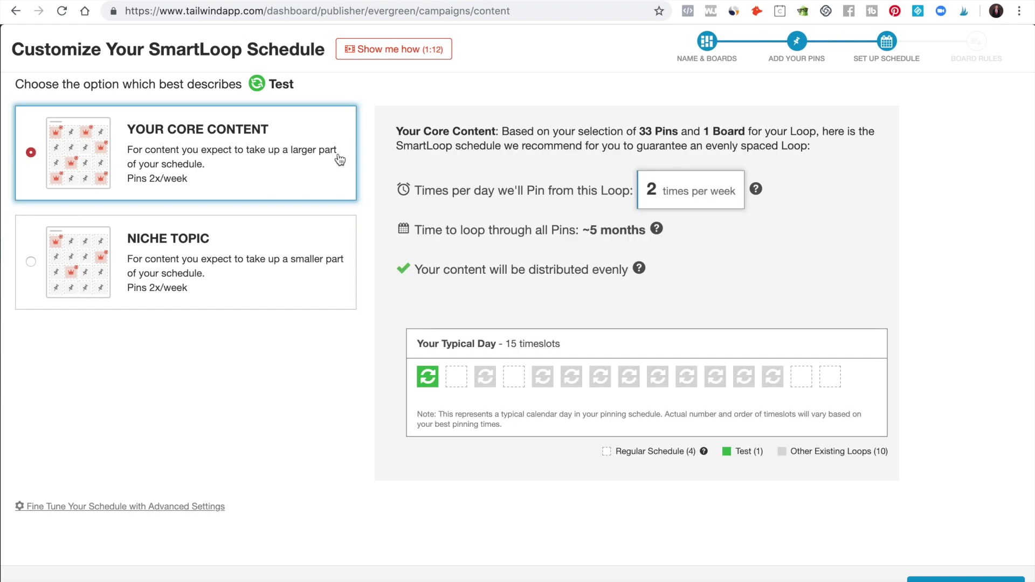
pyautogui.click(665, 193)
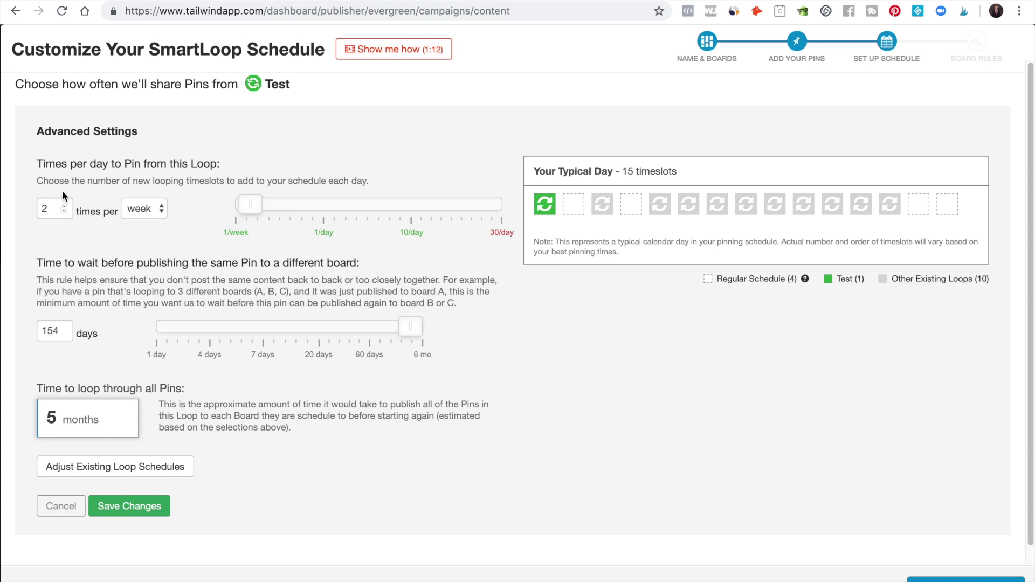
pyautogui.click(137, 208)
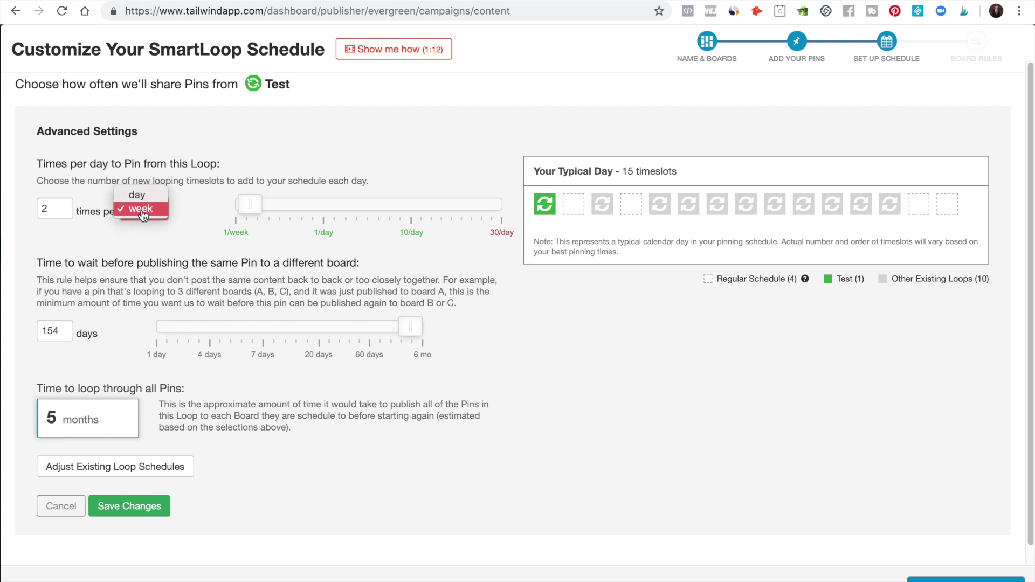
pyautogui.click(138, 200)
pyautogui.moveTo(333, 210); pyautogui.dragTo(524, 212)
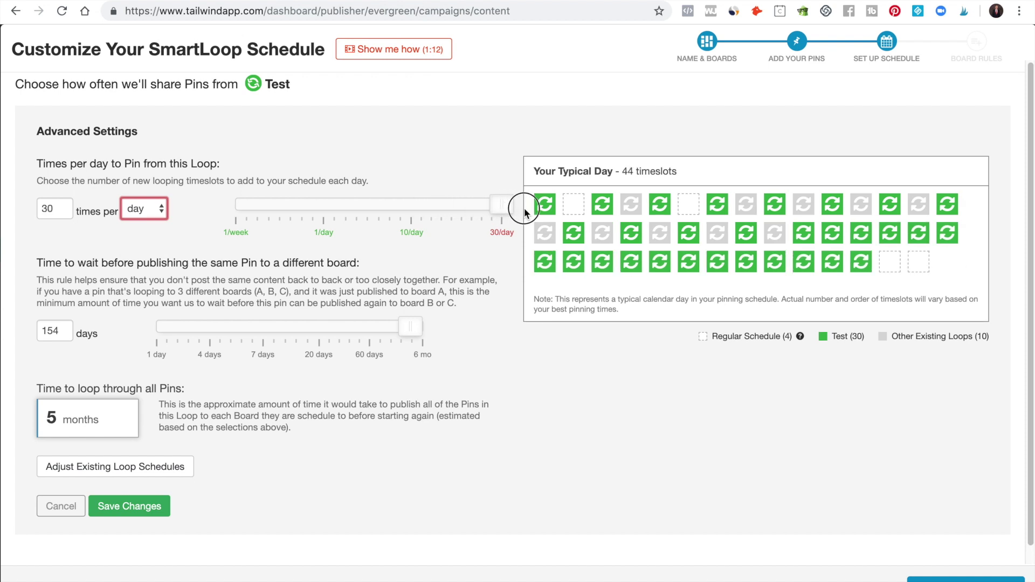
pyautogui.click(376, 245)
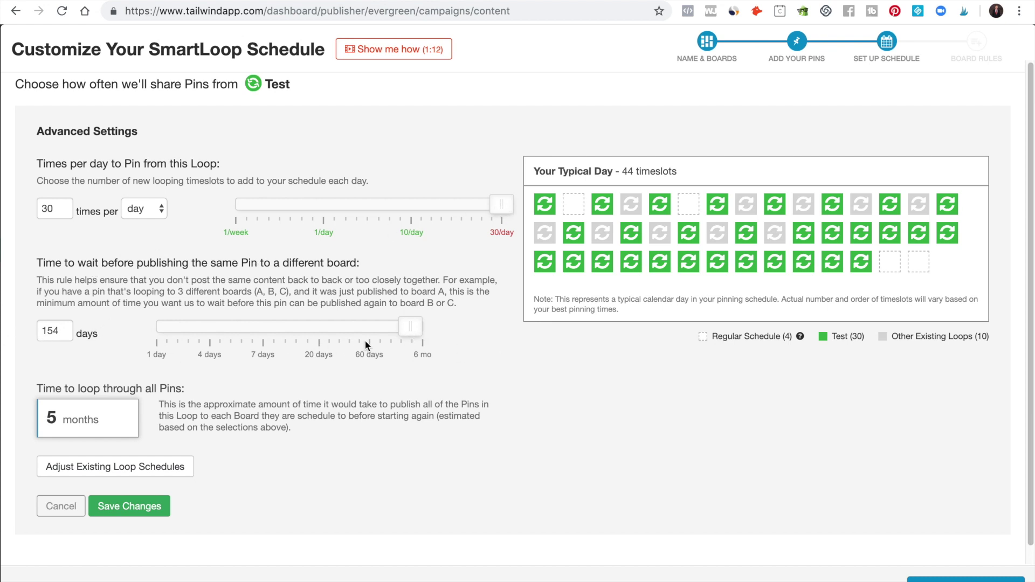
pyautogui.moveTo(415, 334); pyautogui.dragTo(393, 340)
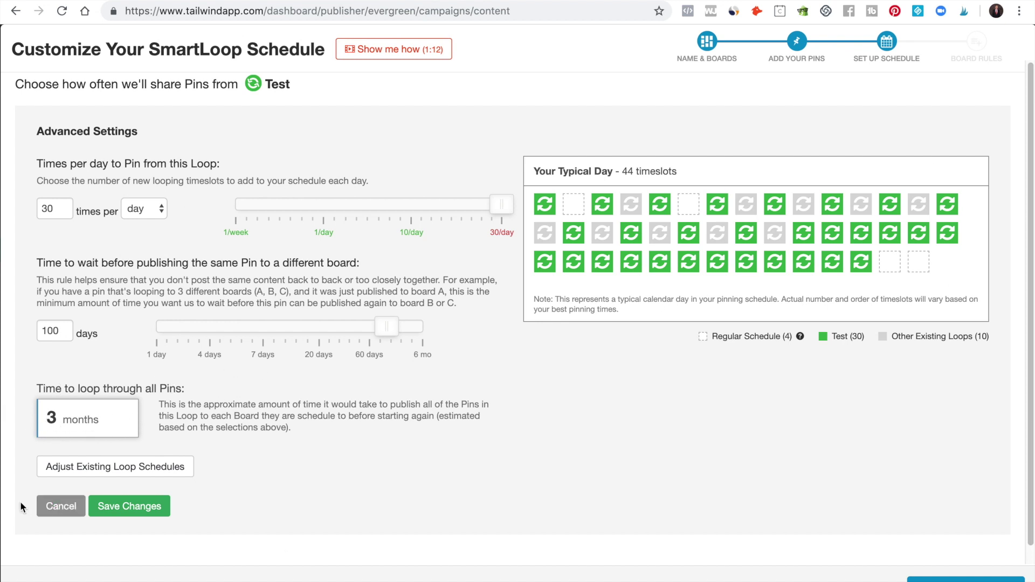
pyautogui.click(146, 513)
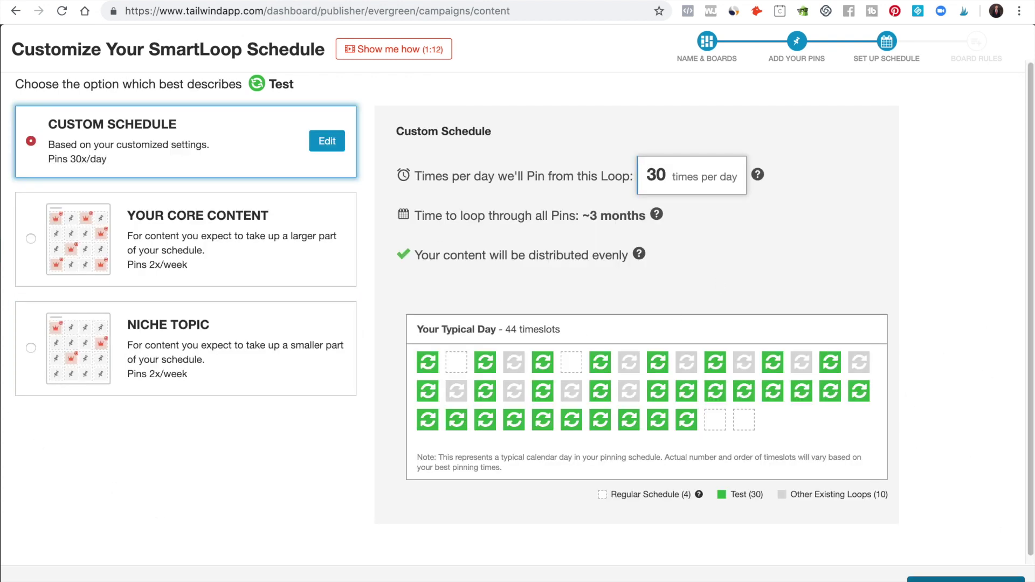
# - Finish the Test loop, dismiss the success message, and go to the Plus plan upgrade page
pyautogui.click(946, 578)
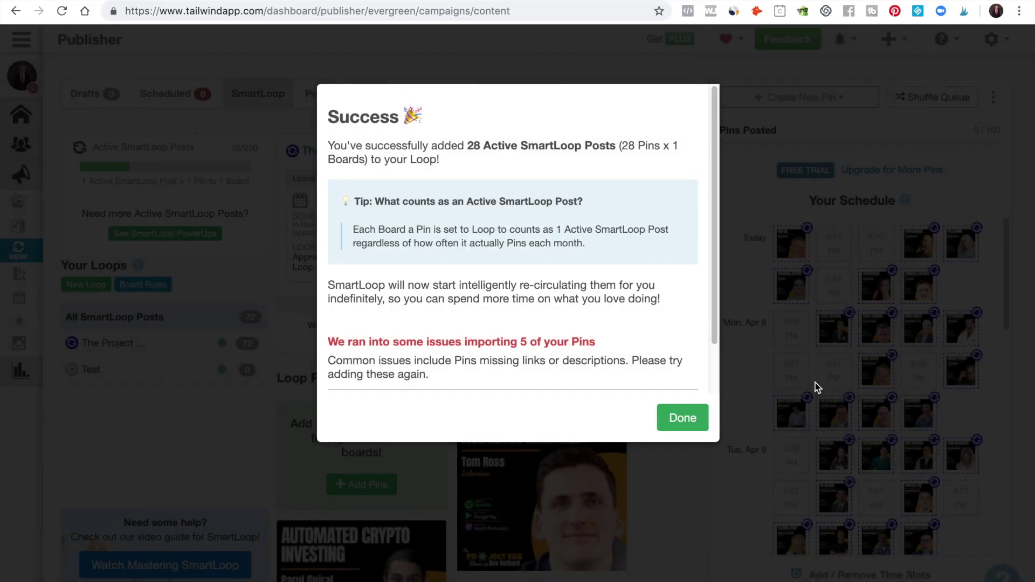
pyautogui.click(683, 419)
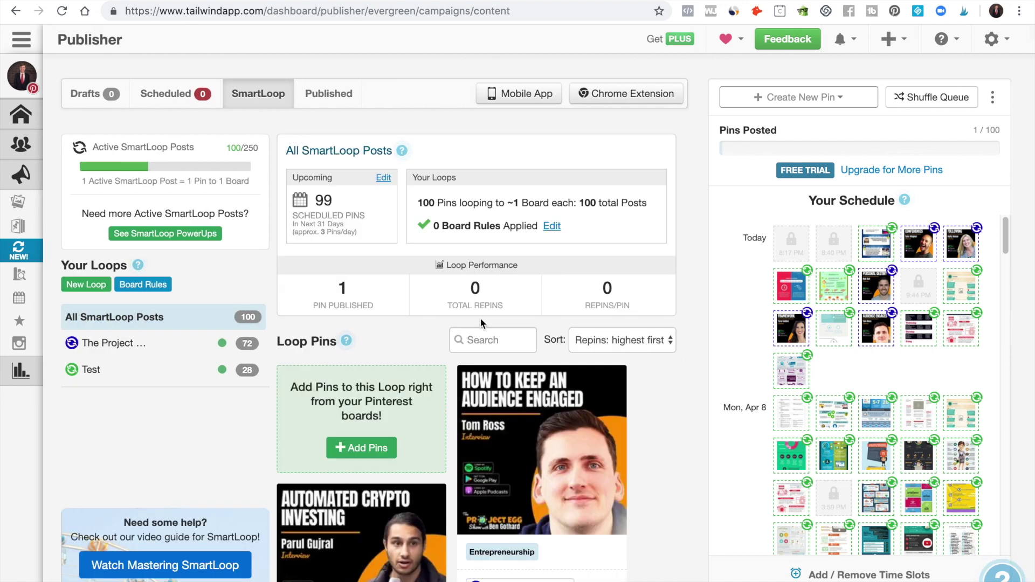
pyautogui.moveTo(476, 290)
pyautogui.moveTo(477, 387)
pyautogui.click(875, 170)
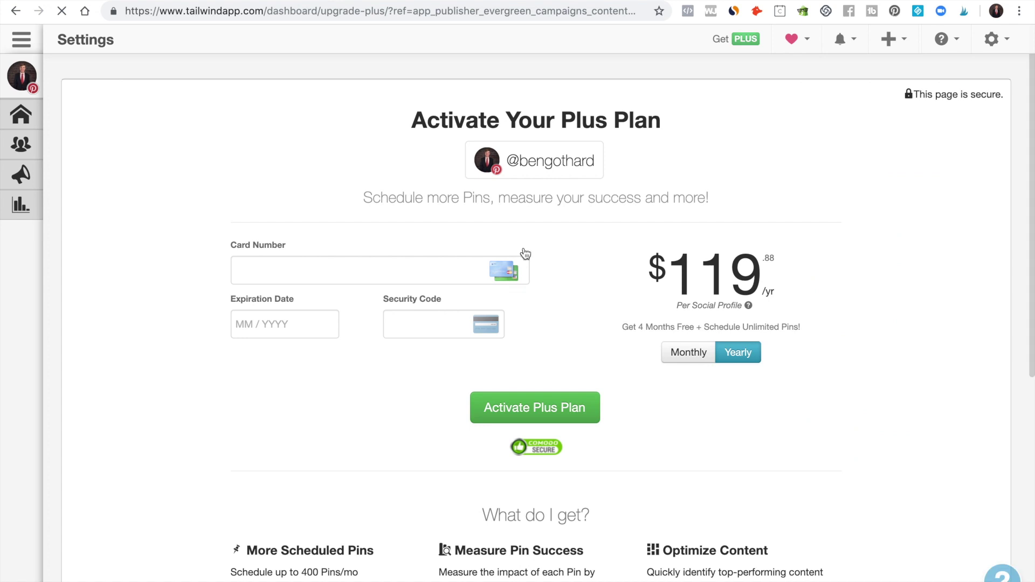
# - Scroll through the Activate Your Plus Plan page to review its details
pyautogui.scroll(-1, 542, 253)
pyautogui.scroll(-2, 546, 262)
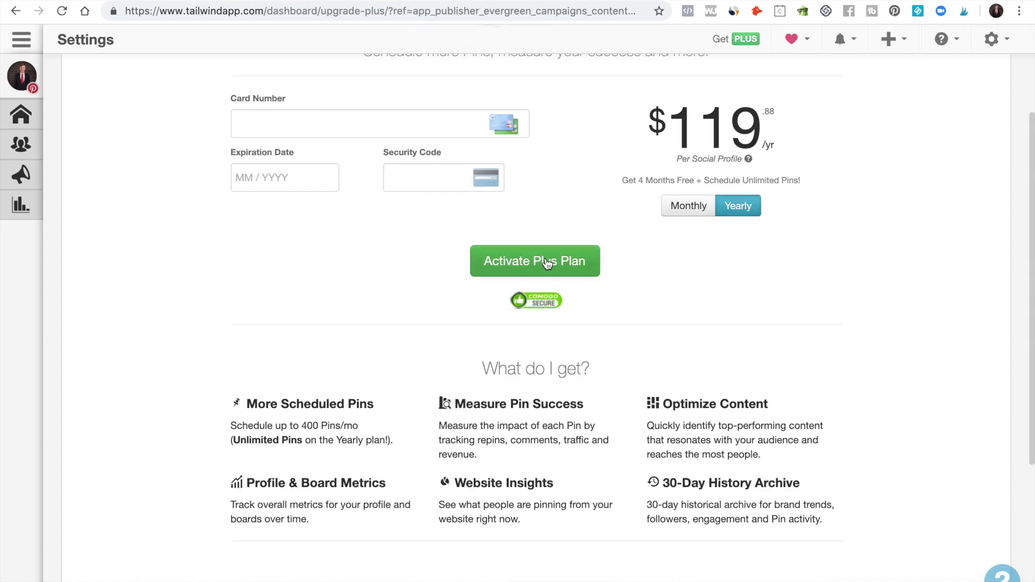
pyautogui.scroll(3, 546, 262)
pyautogui.scroll(-1, 485, 264)
pyautogui.scroll(-5, 424, 264)
pyautogui.scroll(3, 426, 268)
pyautogui.scroll(3, 448, 268)
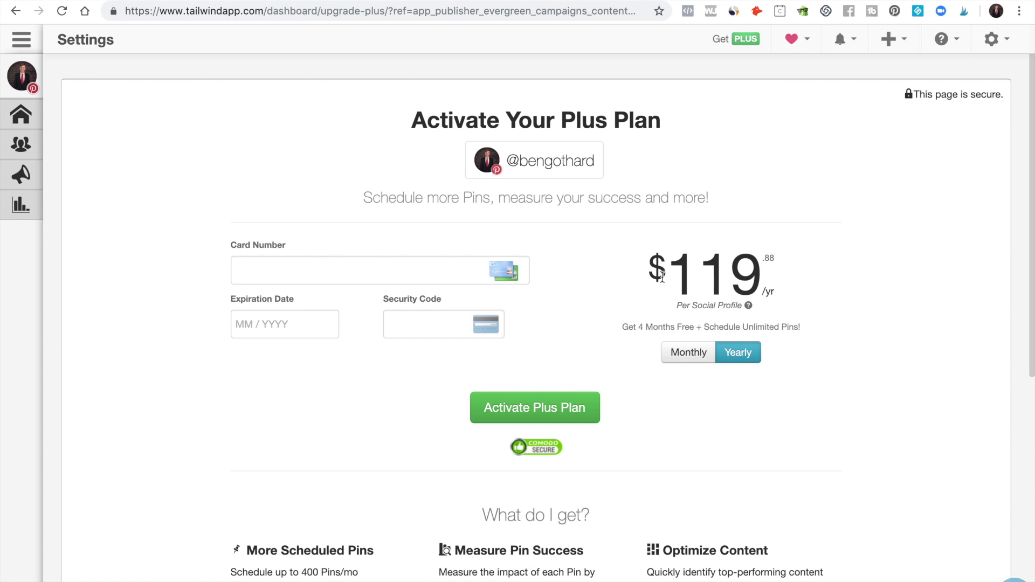
pyautogui.click(790, 260)
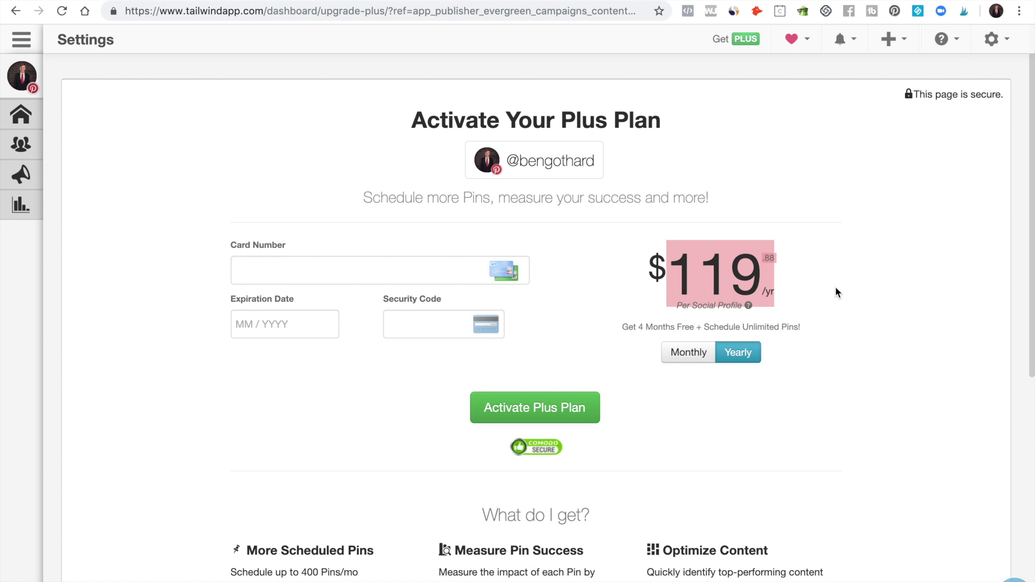
# - Compare Monthly and Yearly Plus pricing, ending on the Yearly $119.88 plan
pyautogui.click(666, 357)
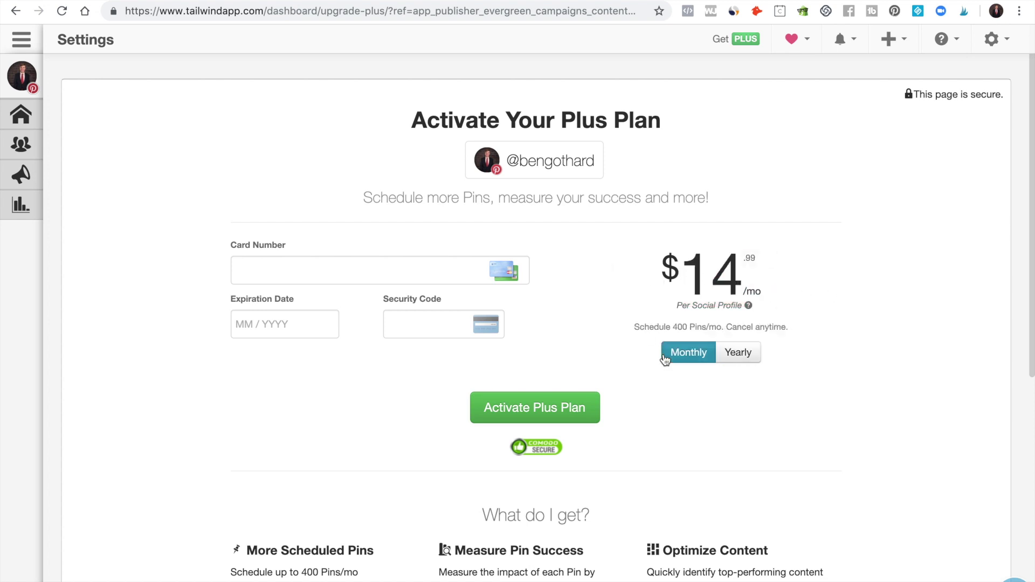
pyautogui.click(755, 353)
pyautogui.click(706, 358)
pyautogui.click(736, 357)
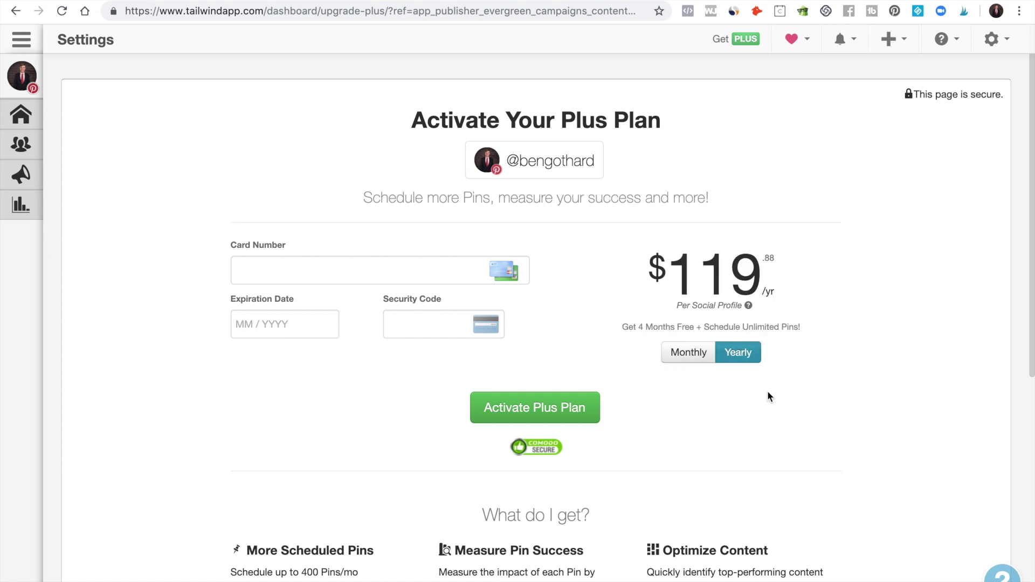
pyautogui.moveTo(1, 237)
pyautogui.moveTo(46, 241)
pyautogui.moveTo(10, 218)
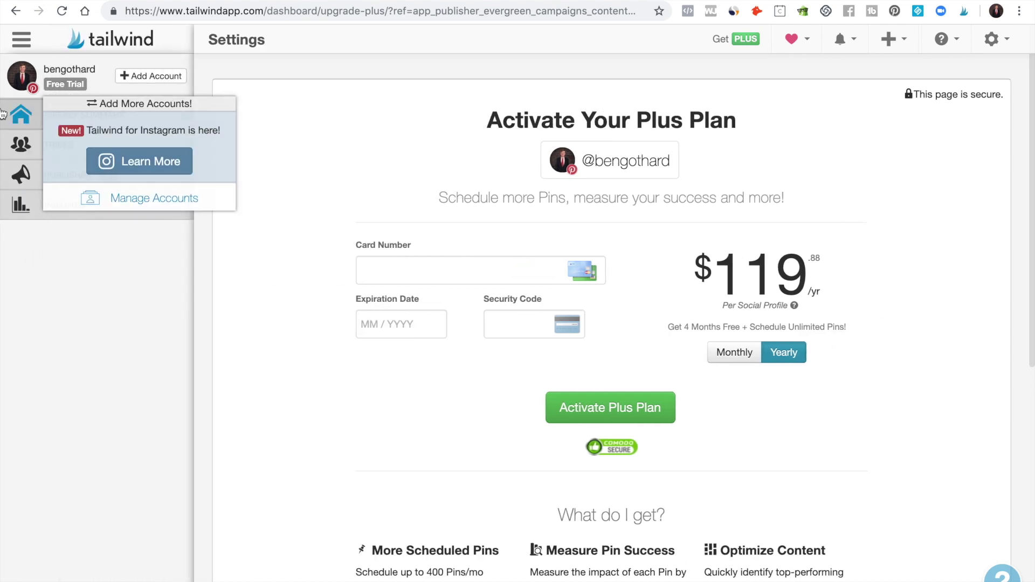
# - Open the weekly summary Dashboard Overview for the last 7 days and close the analytics welcome tour
pyautogui.moveTo(63, 84)
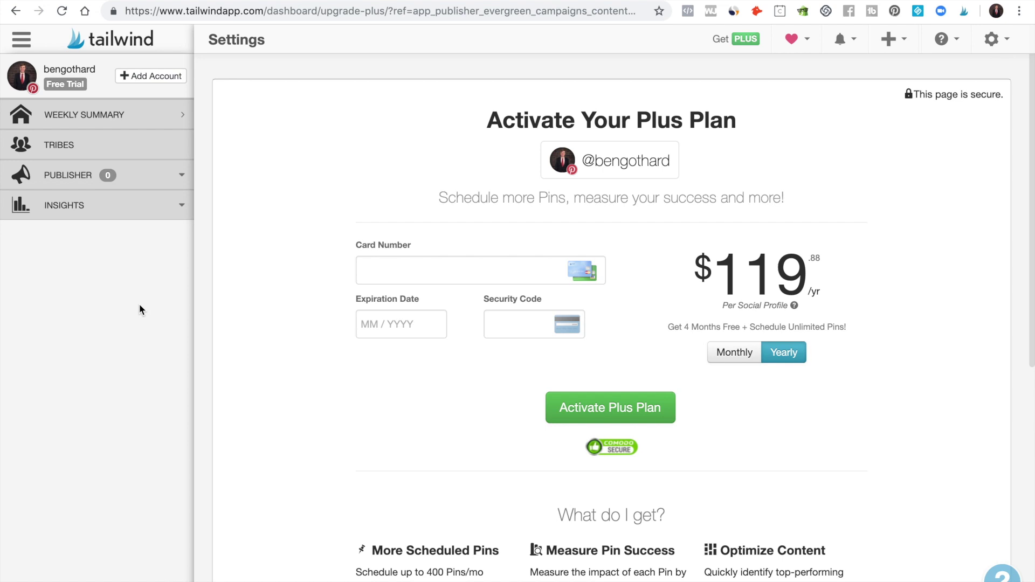
pyautogui.moveTo(656, 286); pyautogui.dragTo(776, 291)
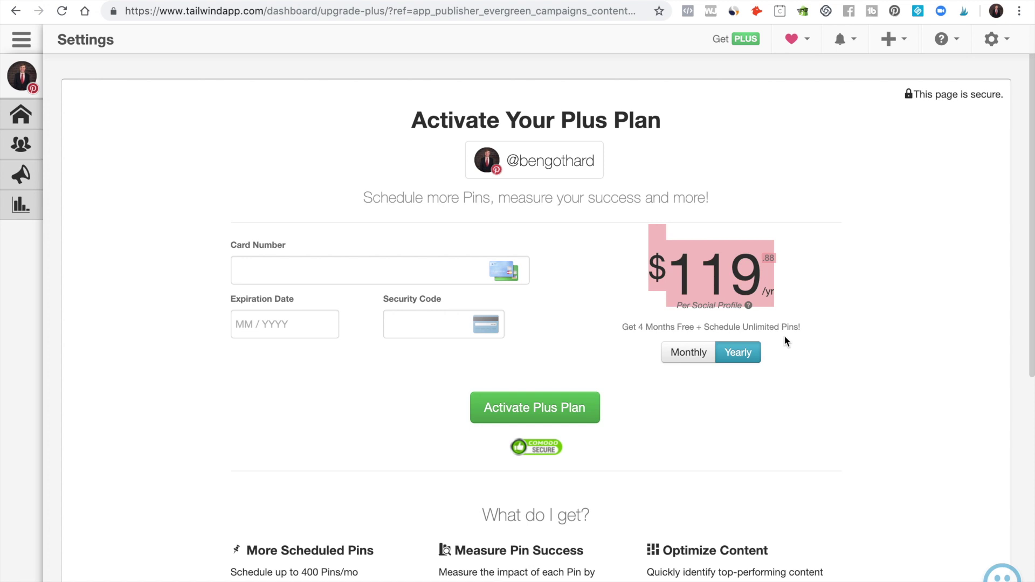
pyautogui.click(13, 118)
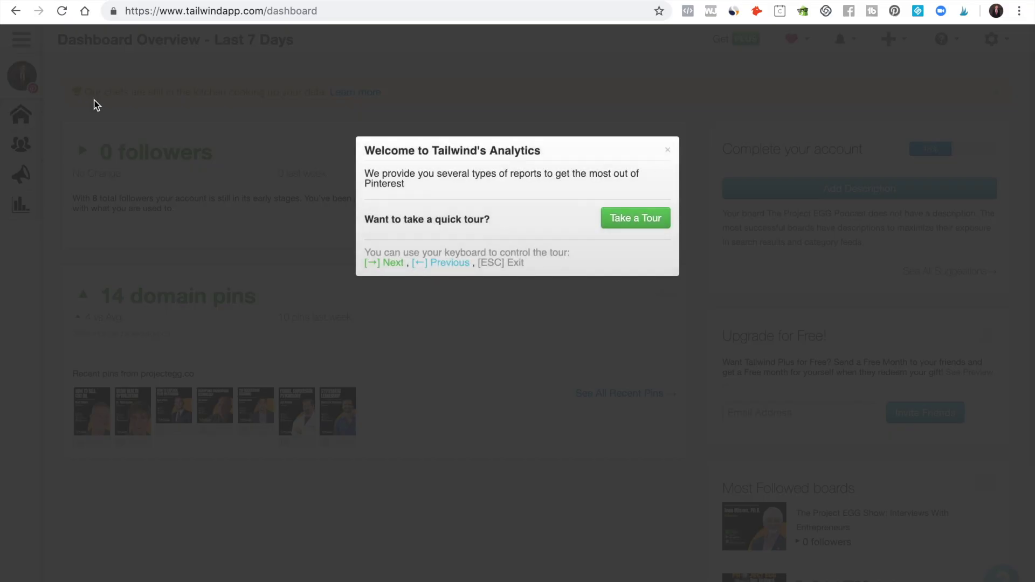
pyautogui.click(667, 150)
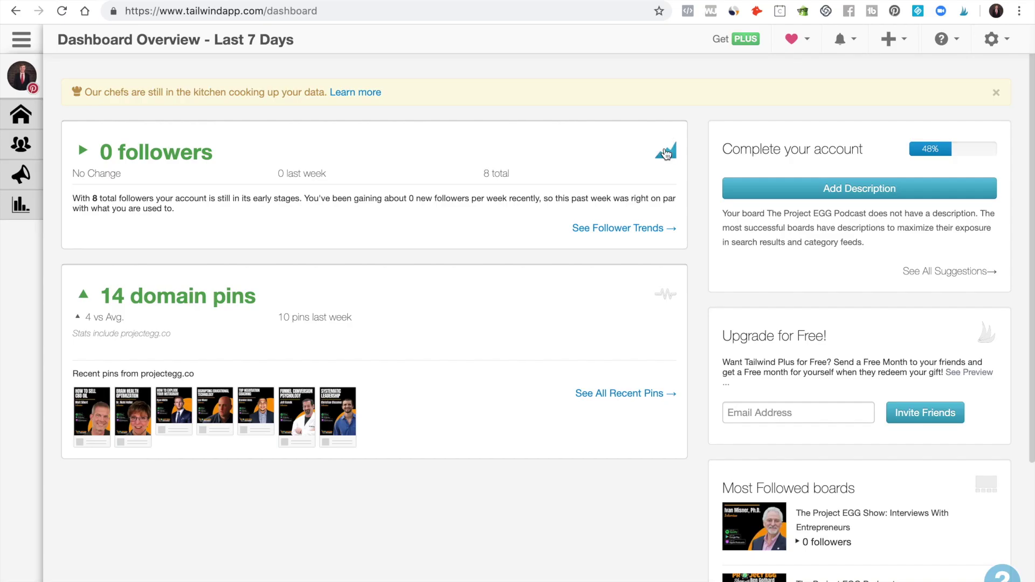